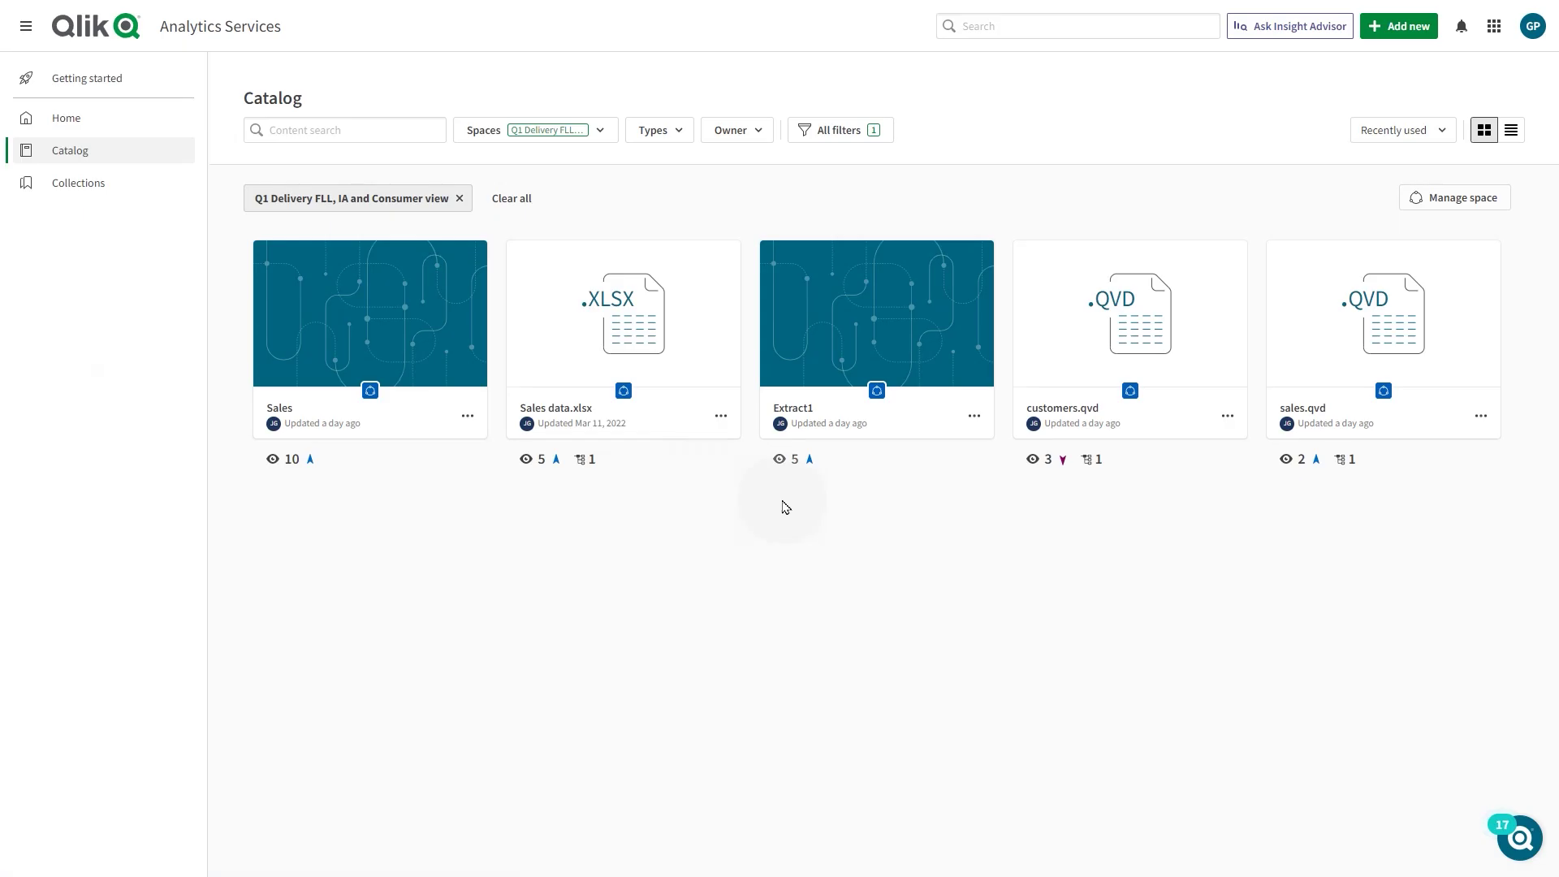
Open the Sales data.xlsx impact analysis and view its dependent apps.
{"action": "left_click", "coordinate": [727, 418]}
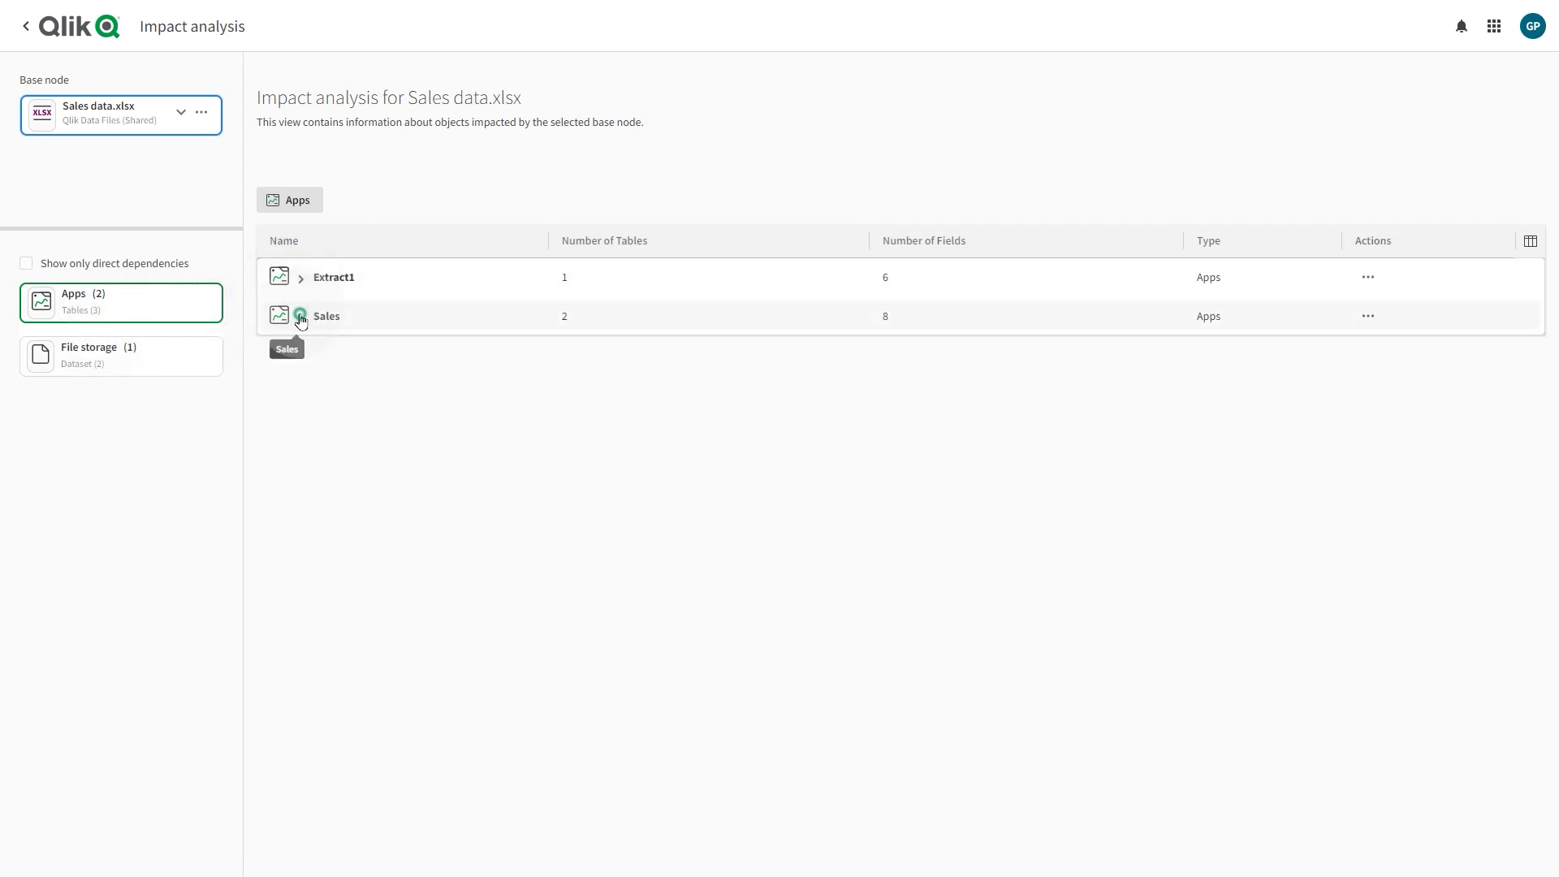
Check the Sales app's tables, then drill into Extract1's Sales table to list its six fields.
{"action": "left_click", "coordinate": [302, 317]}
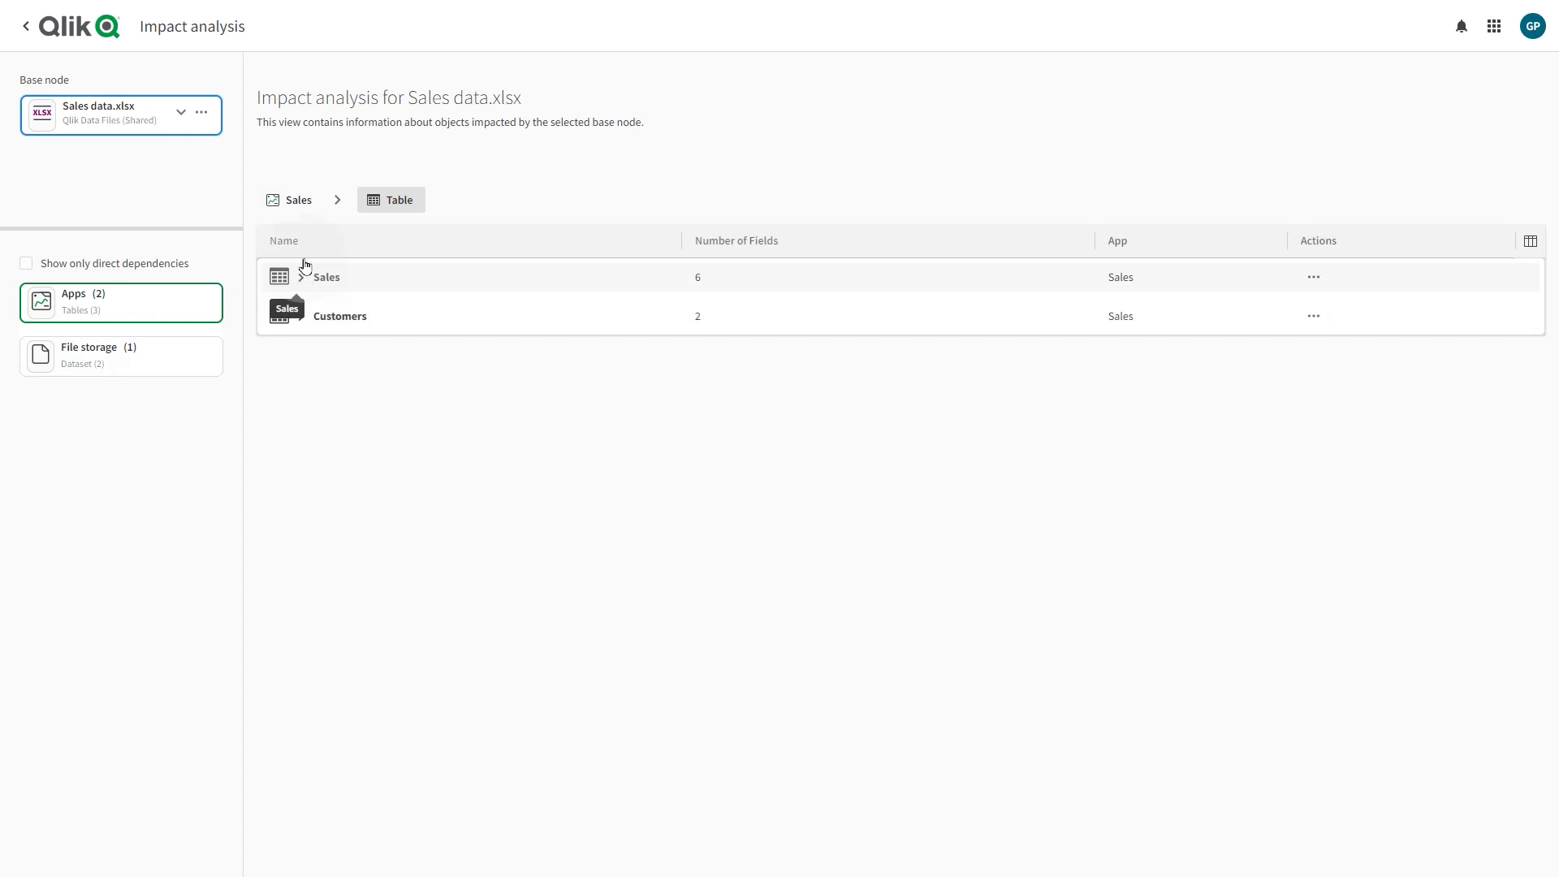
{"action": "left_click", "coordinate": [298, 203]}
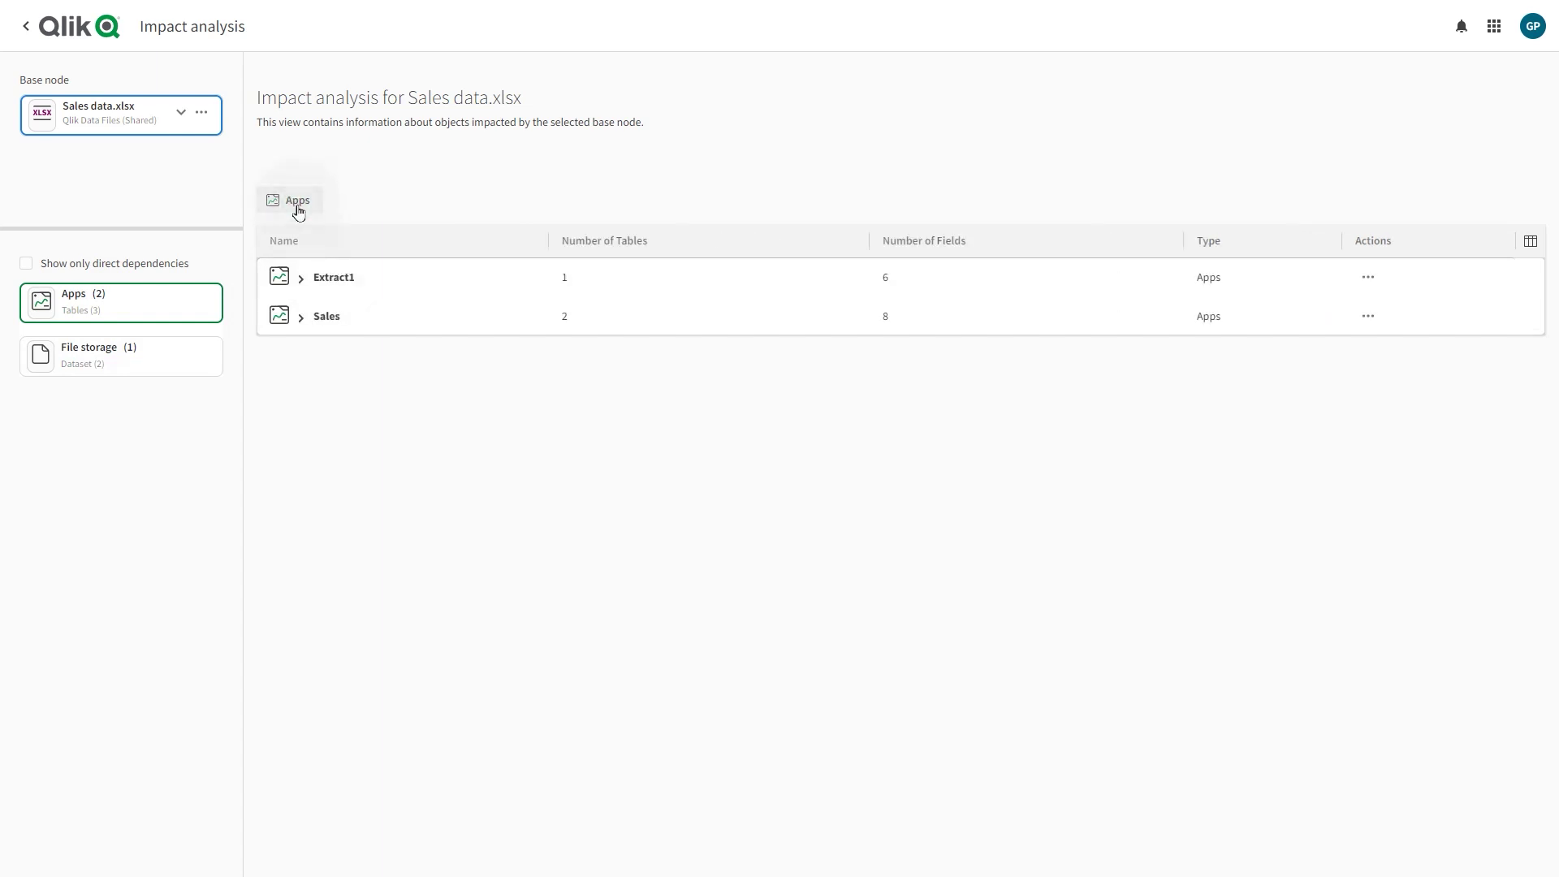
{"action": "left_click", "coordinate": [299, 281]}
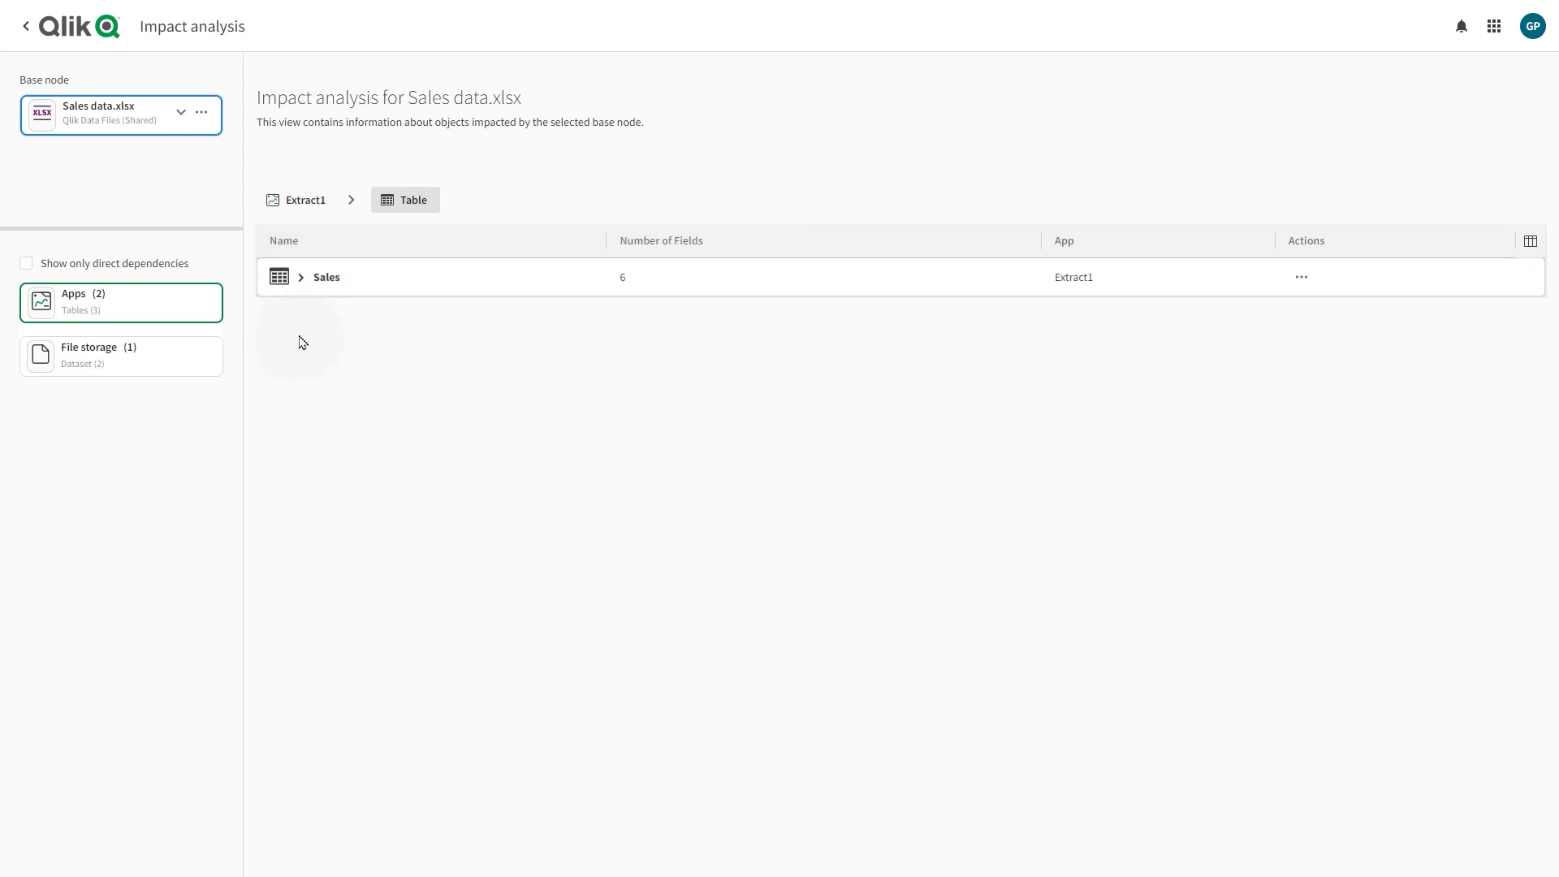
{"action": "left_click", "coordinate": [302, 278]}
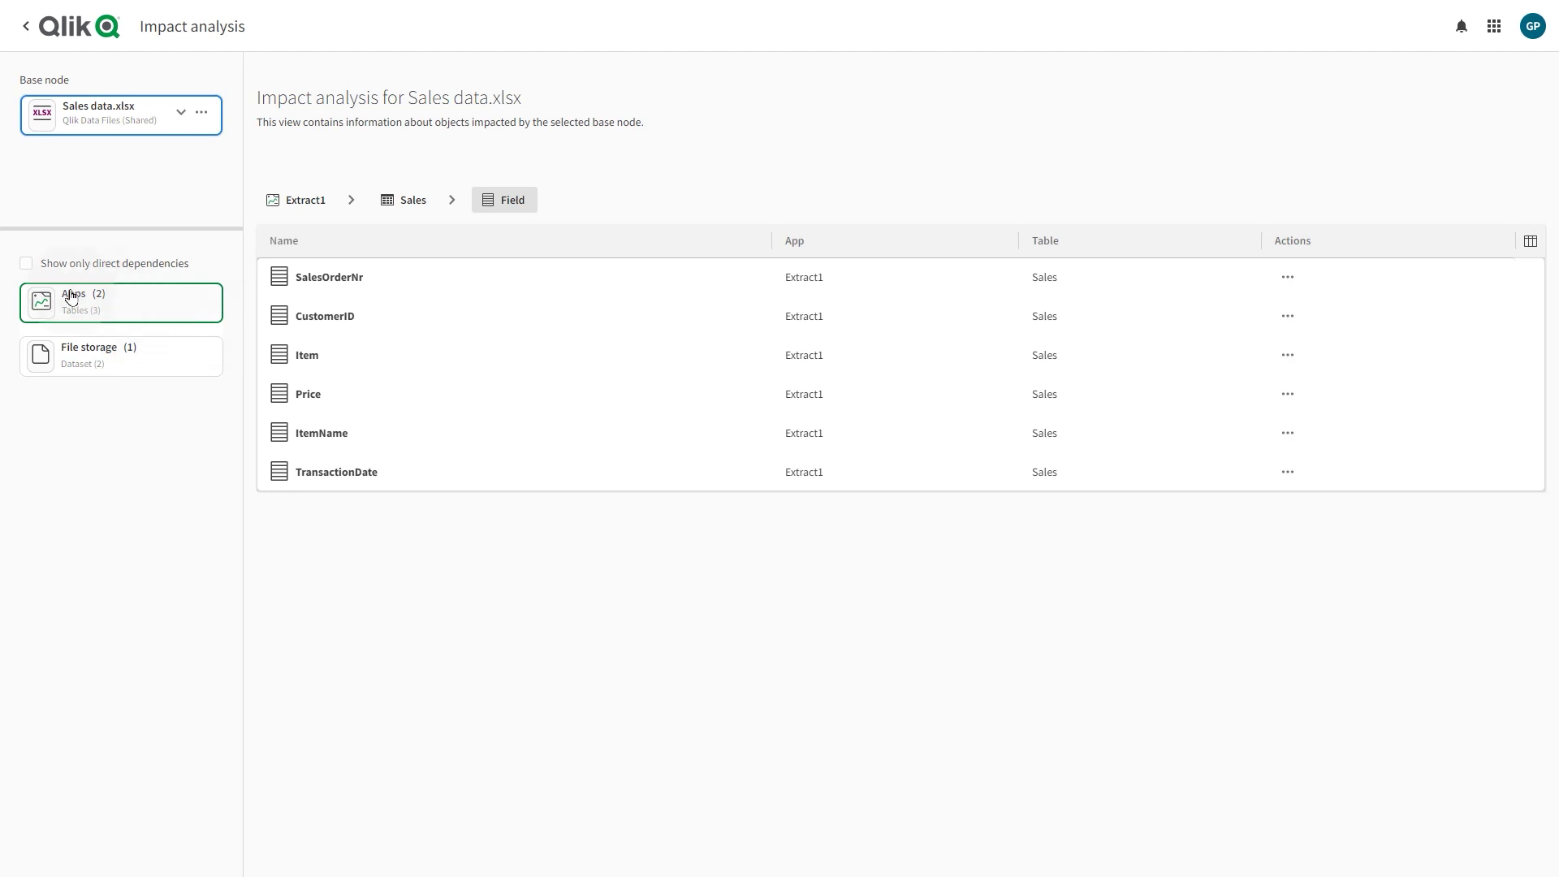
Toggle 'Show only direct dependencies' on and off to list Extract1 and Sales again.
{"action": "left_click", "coordinate": [30, 263]}
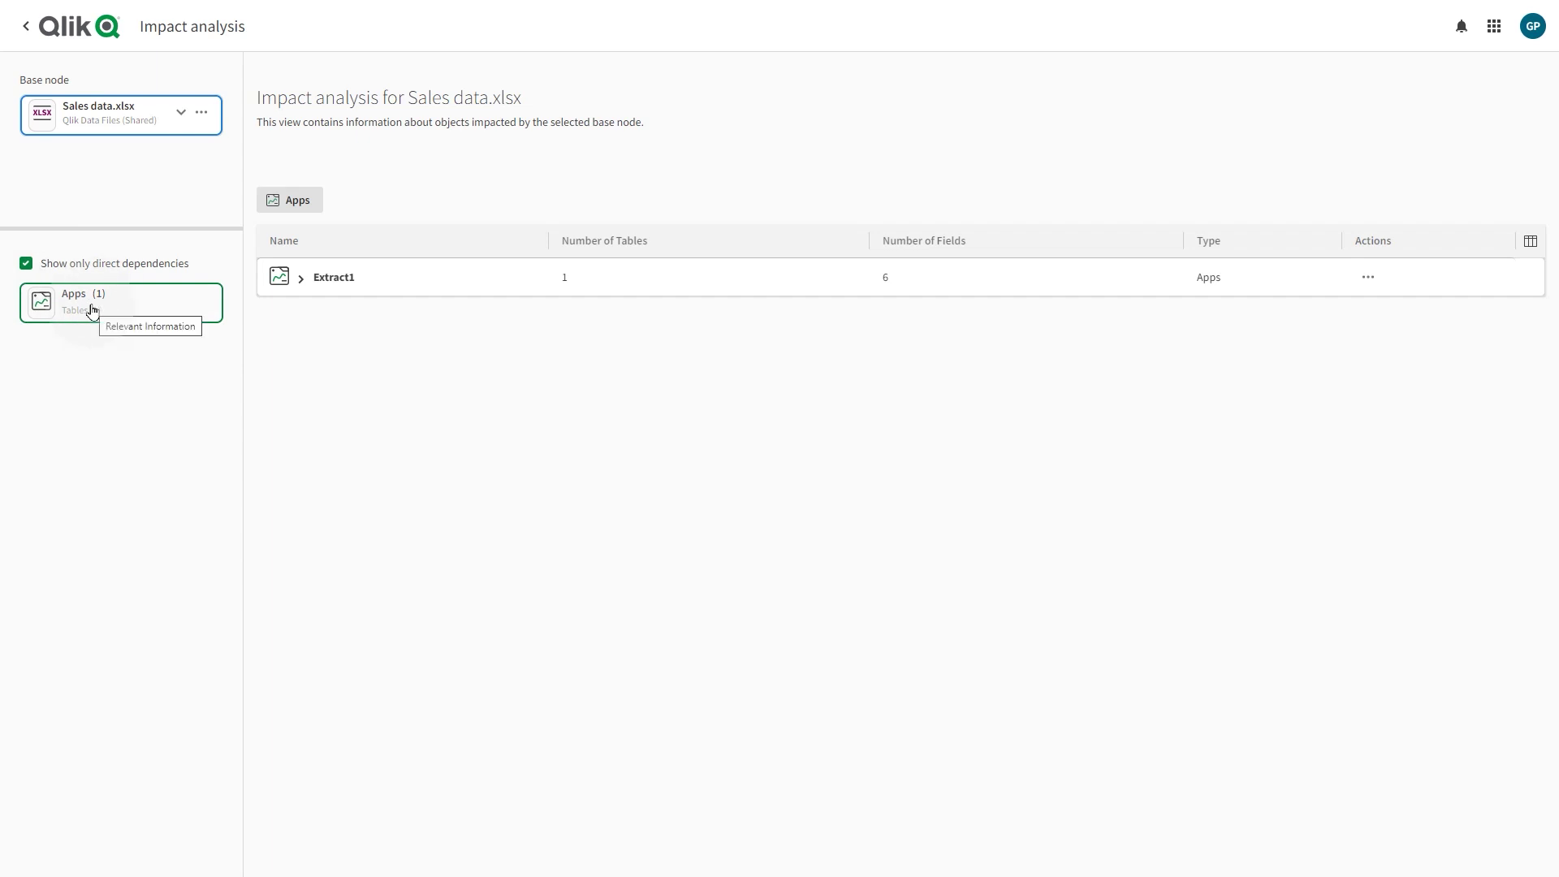
{"action": "left_click", "coordinate": [26, 264]}
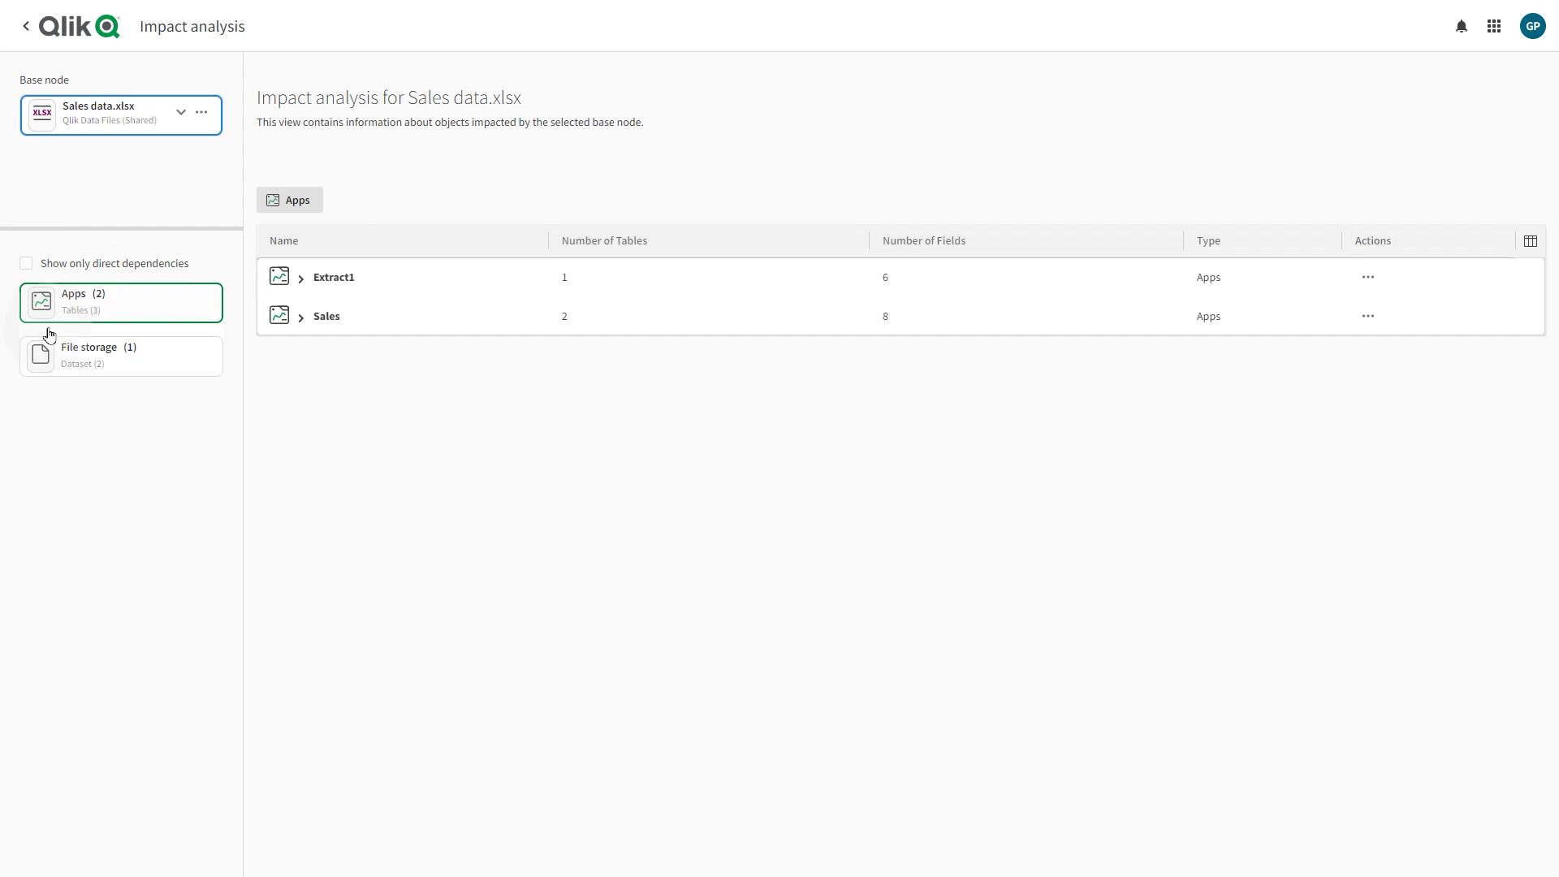
Show File storage dependencies, expanding Qlik Data Files to list sales.qvd and customers.qvd.
{"action": "left_click", "coordinate": [99, 362]}
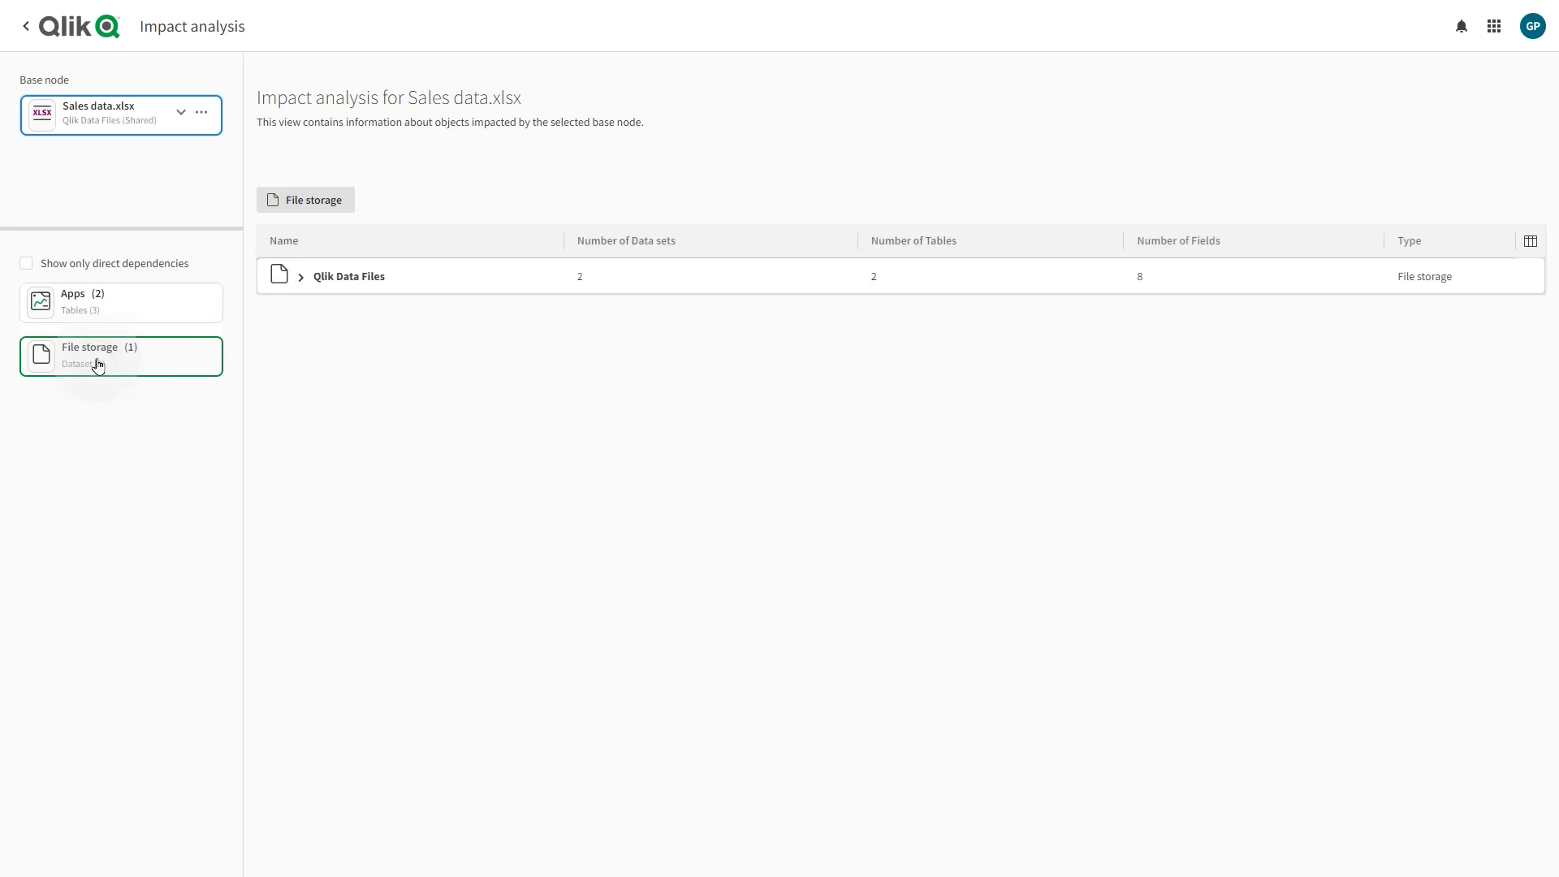
{"action": "left_click", "coordinate": [301, 277]}
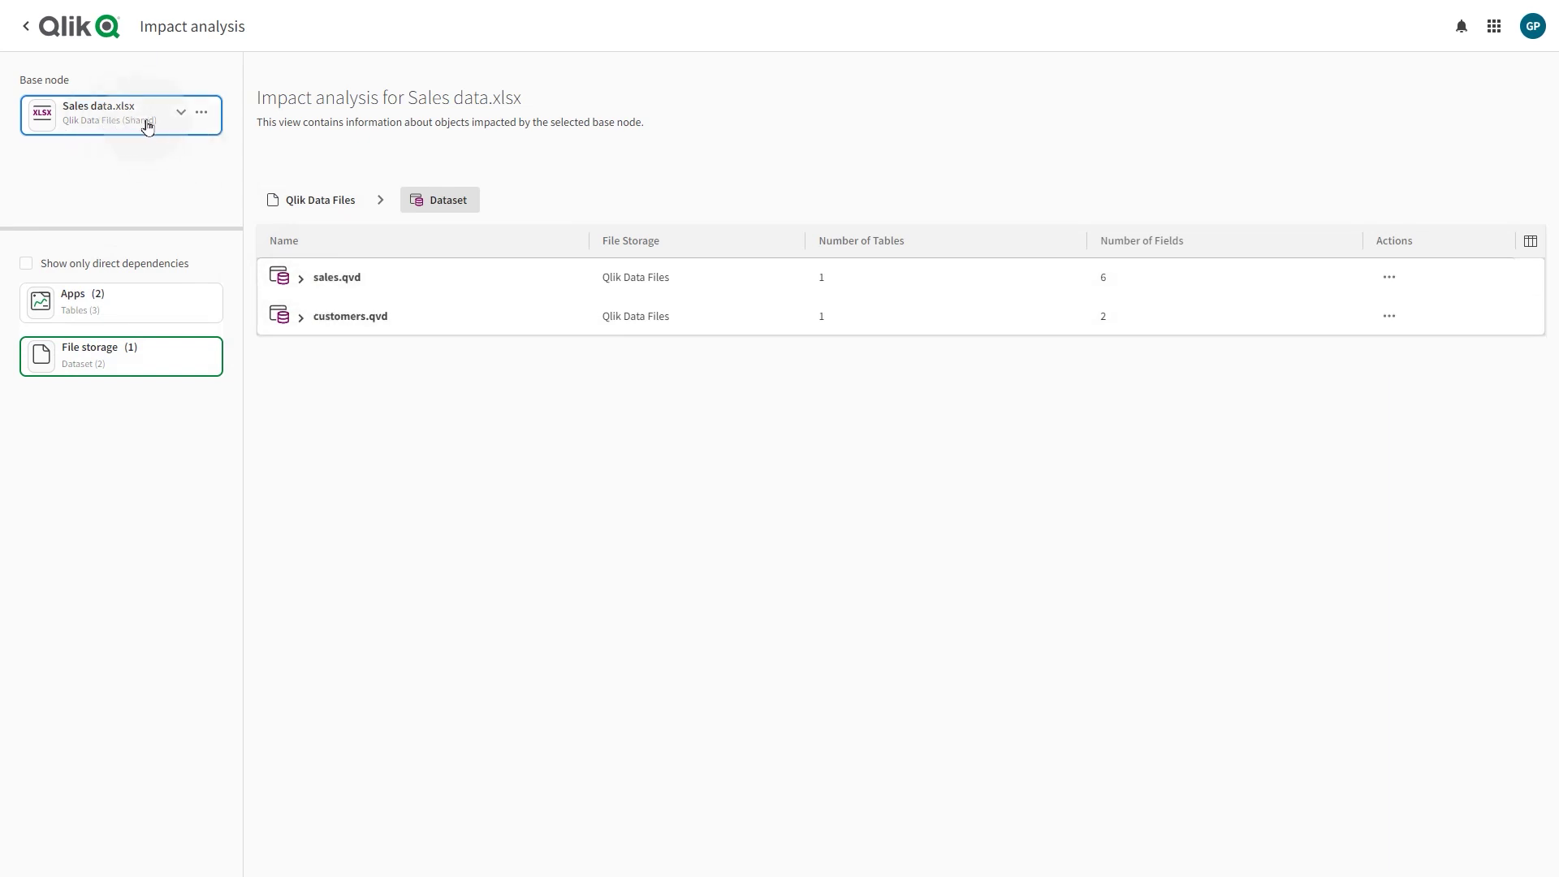
{"action": "left_click", "coordinate": [181, 114]}
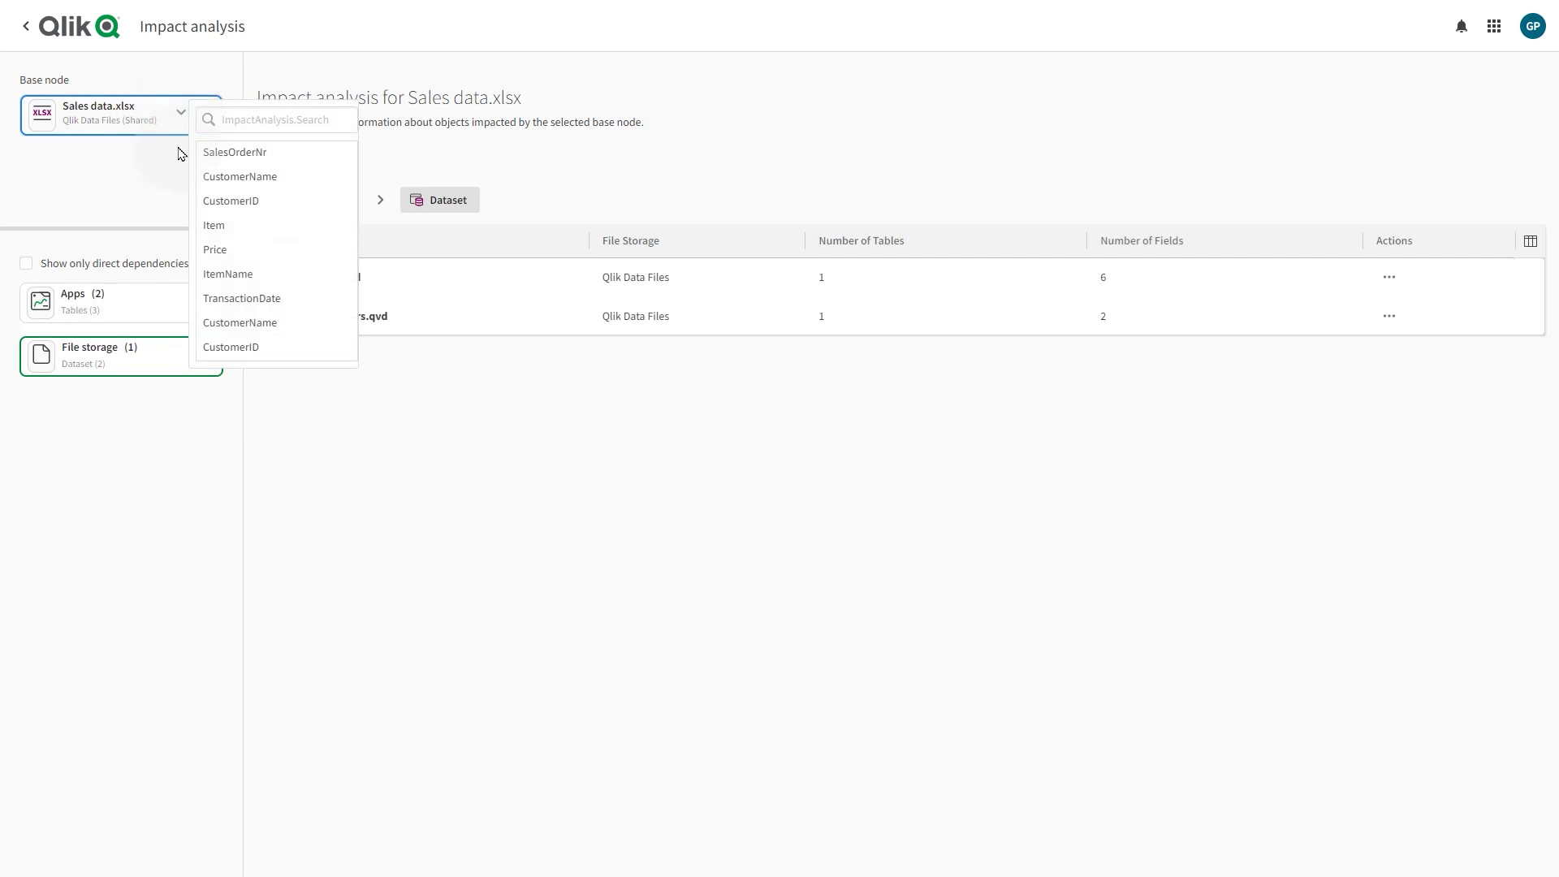
{"action": "left_click", "coordinate": [180, 114]}
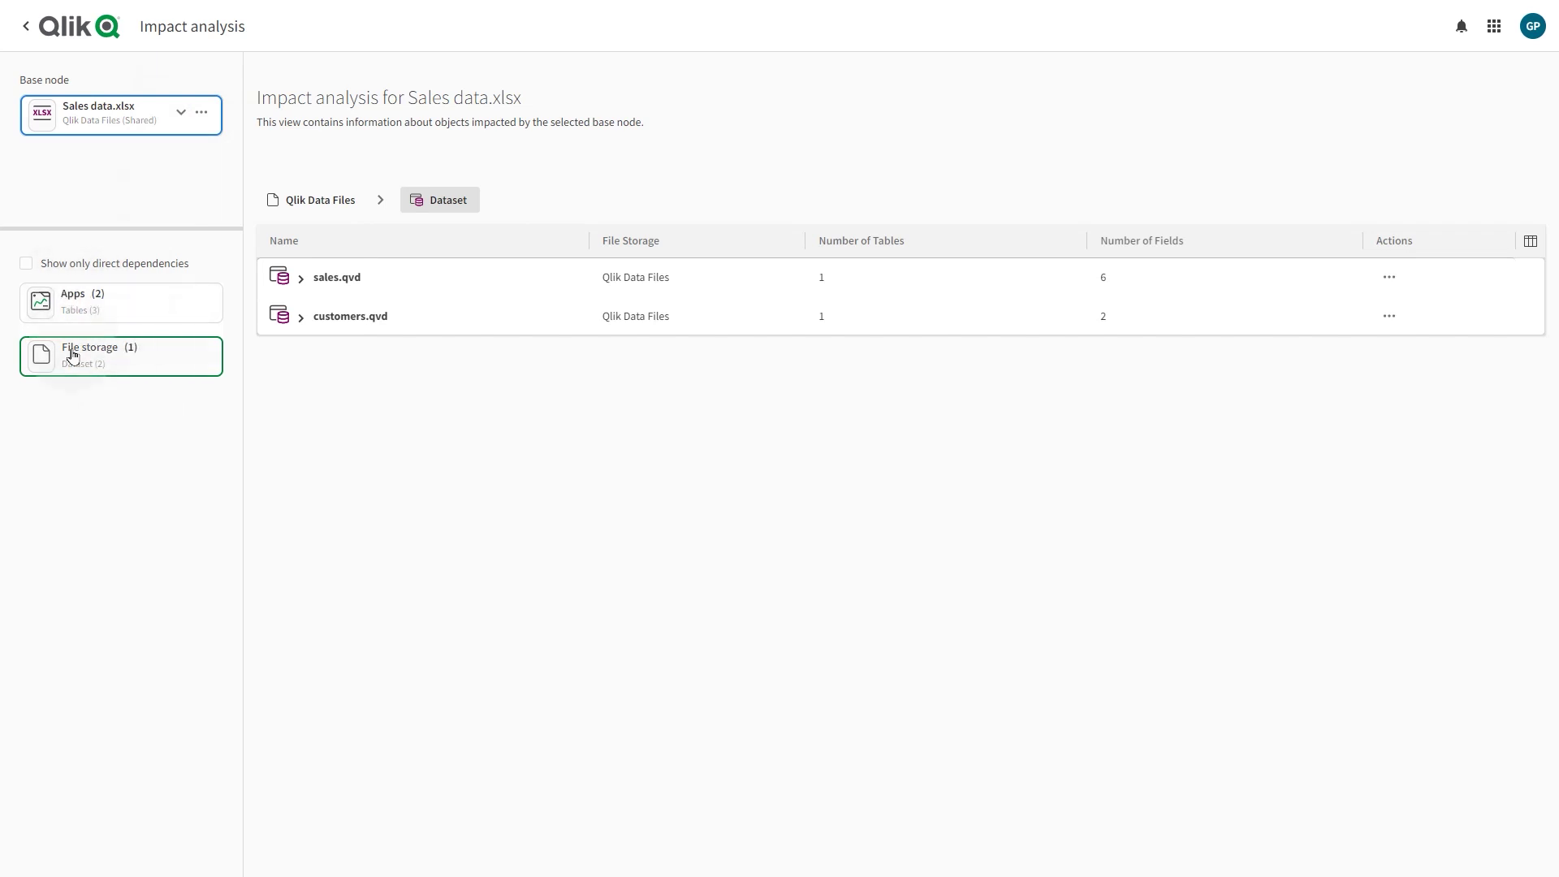
Return to Apps, drill into Extract1's Sales table, and open CustomerID's actions menu.
{"action": "left_click", "coordinate": [201, 305]}
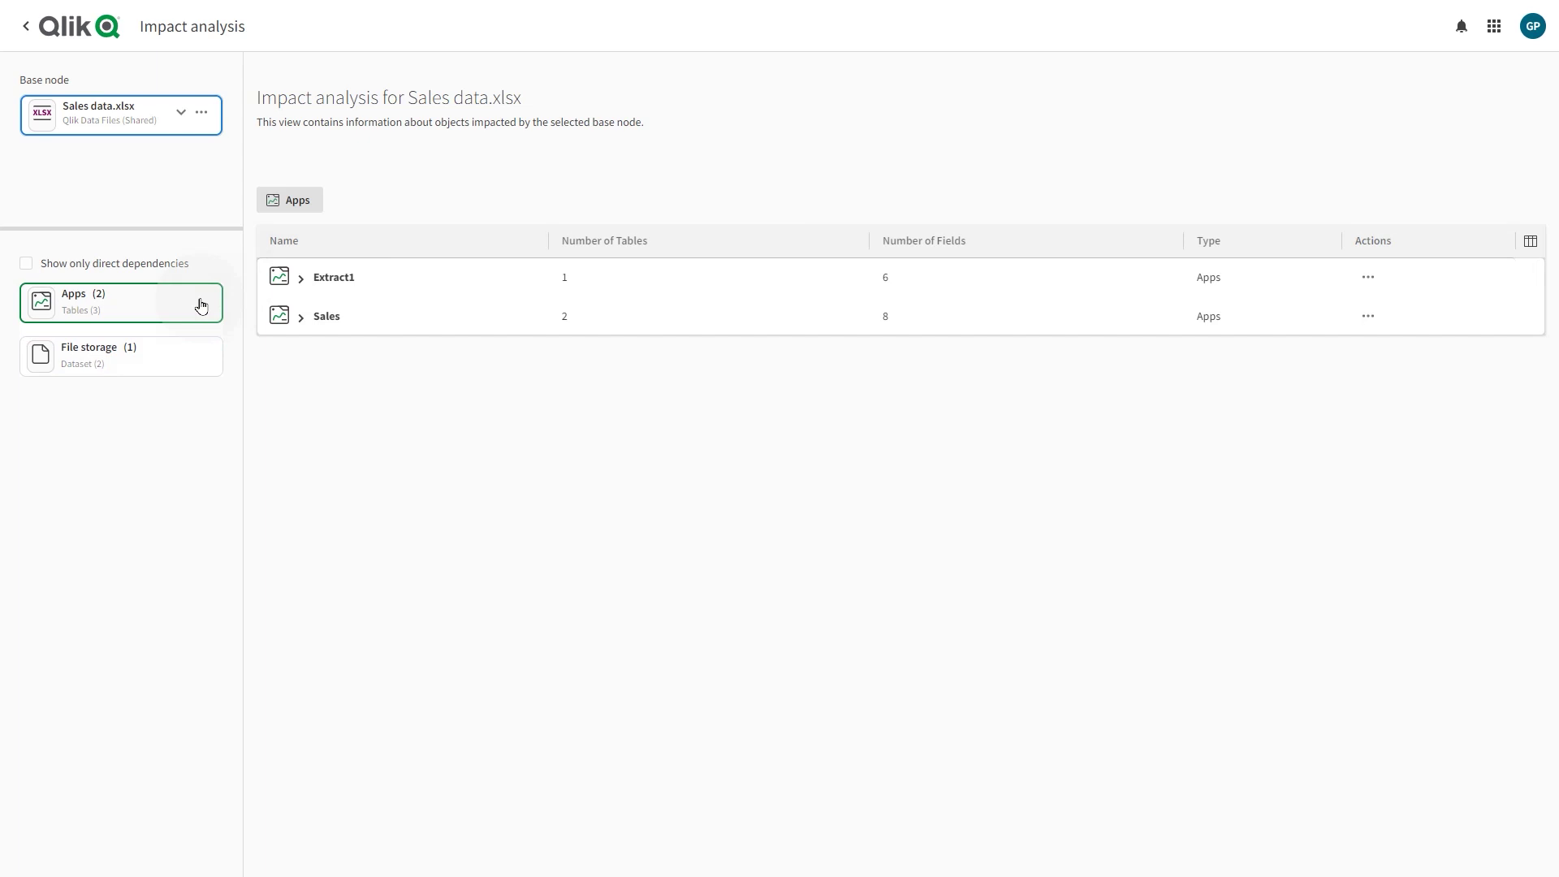
{"action": "left_click", "coordinate": [301, 278]}
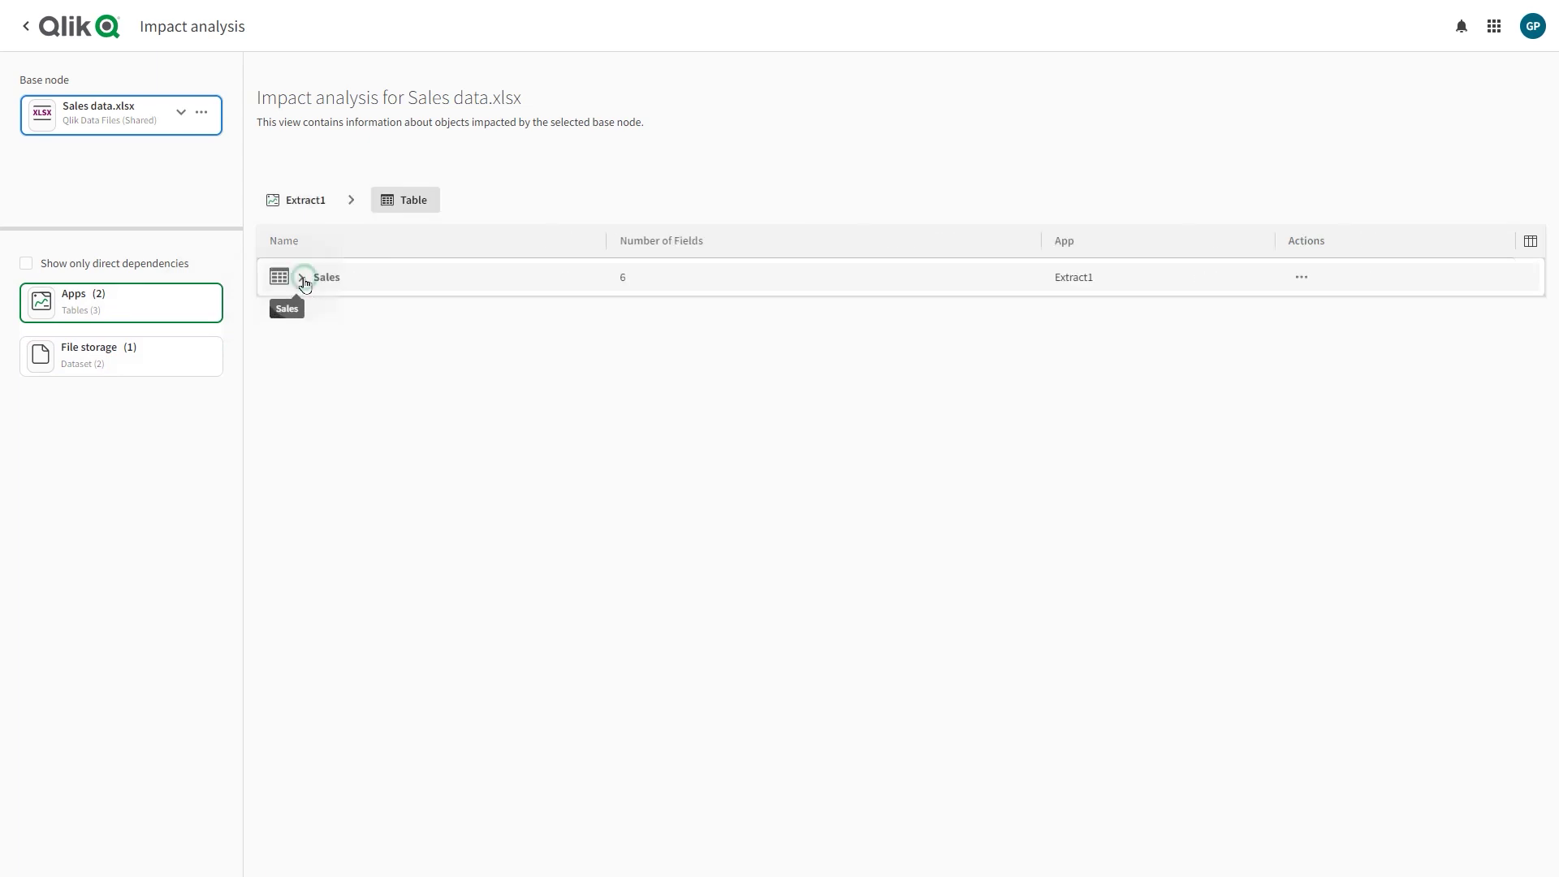
{"action": "left_click", "coordinate": [305, 281]}
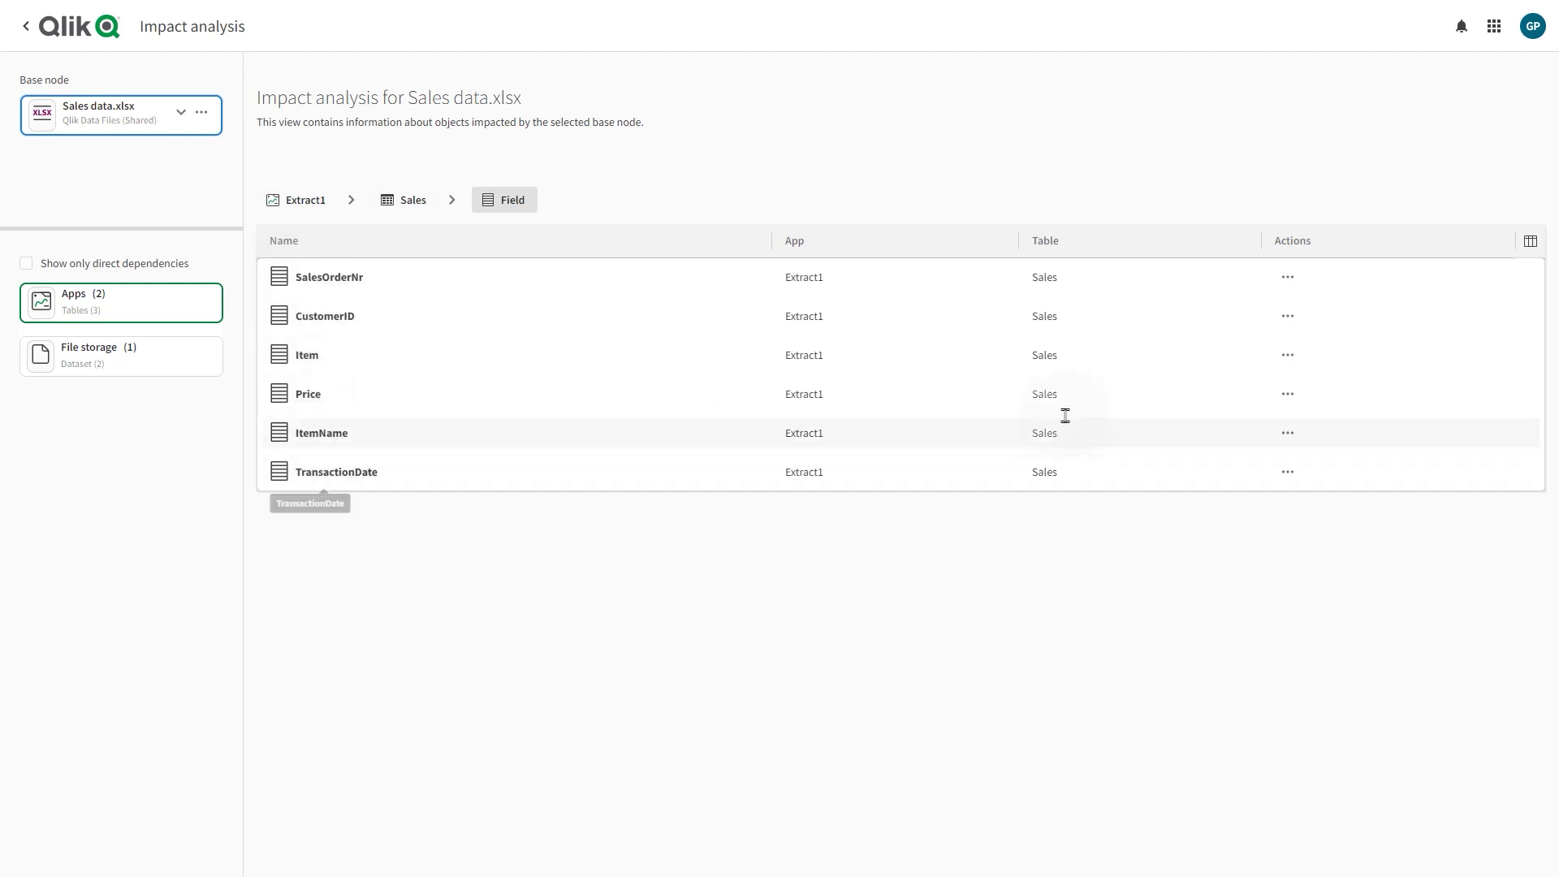
{"action": "left_click", "coordinate": [1286, 316]}
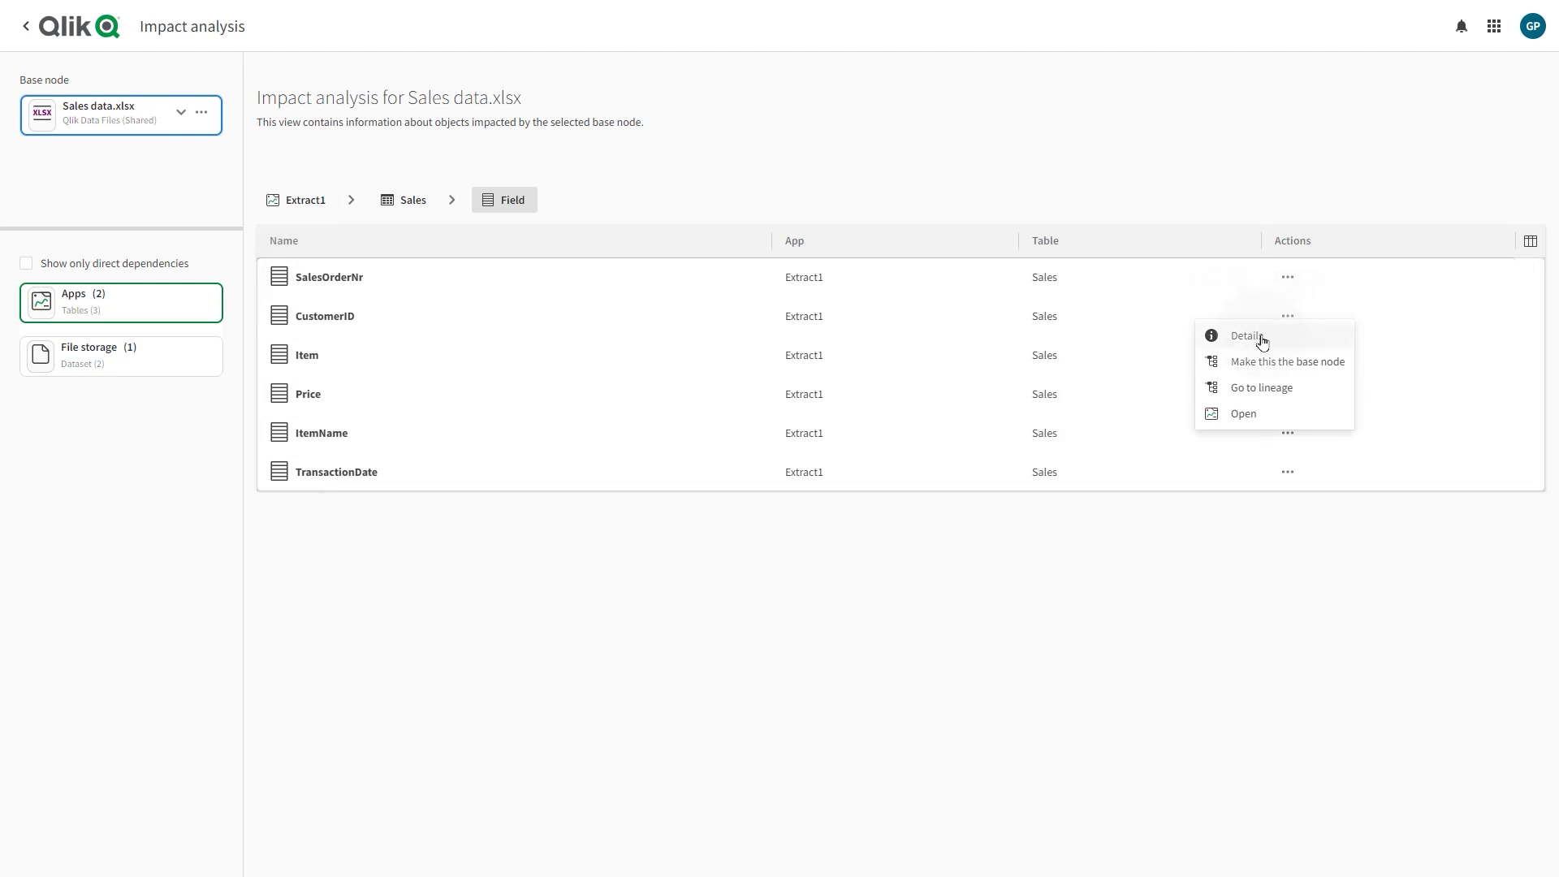
{"action": "left_click", "coordinate": [1263, 340]}
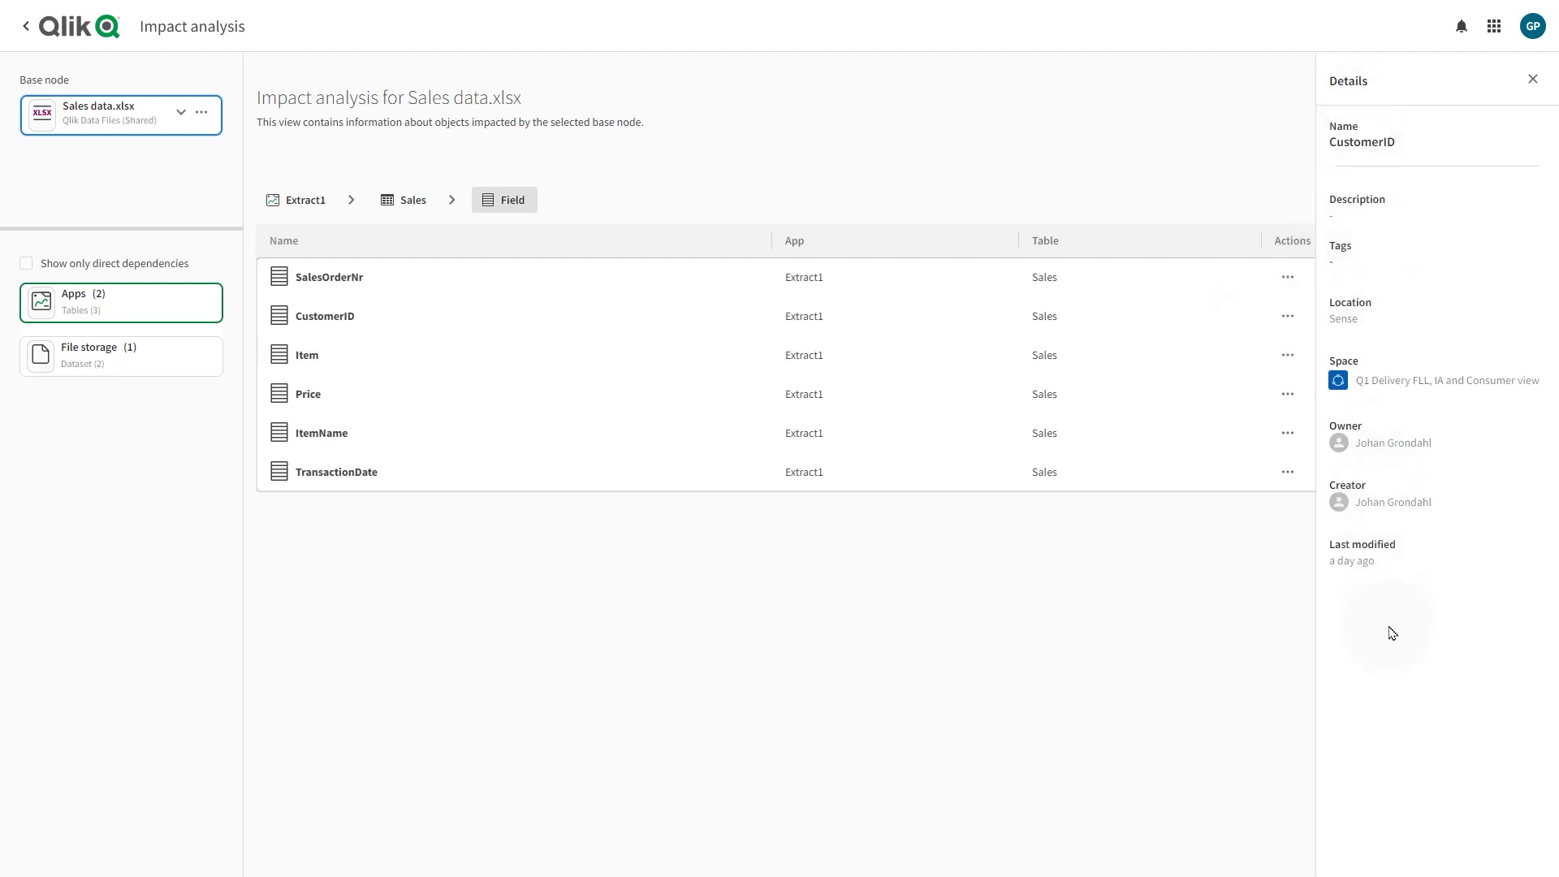
{"action": "left_click", "coordinate": [1533, 78]}
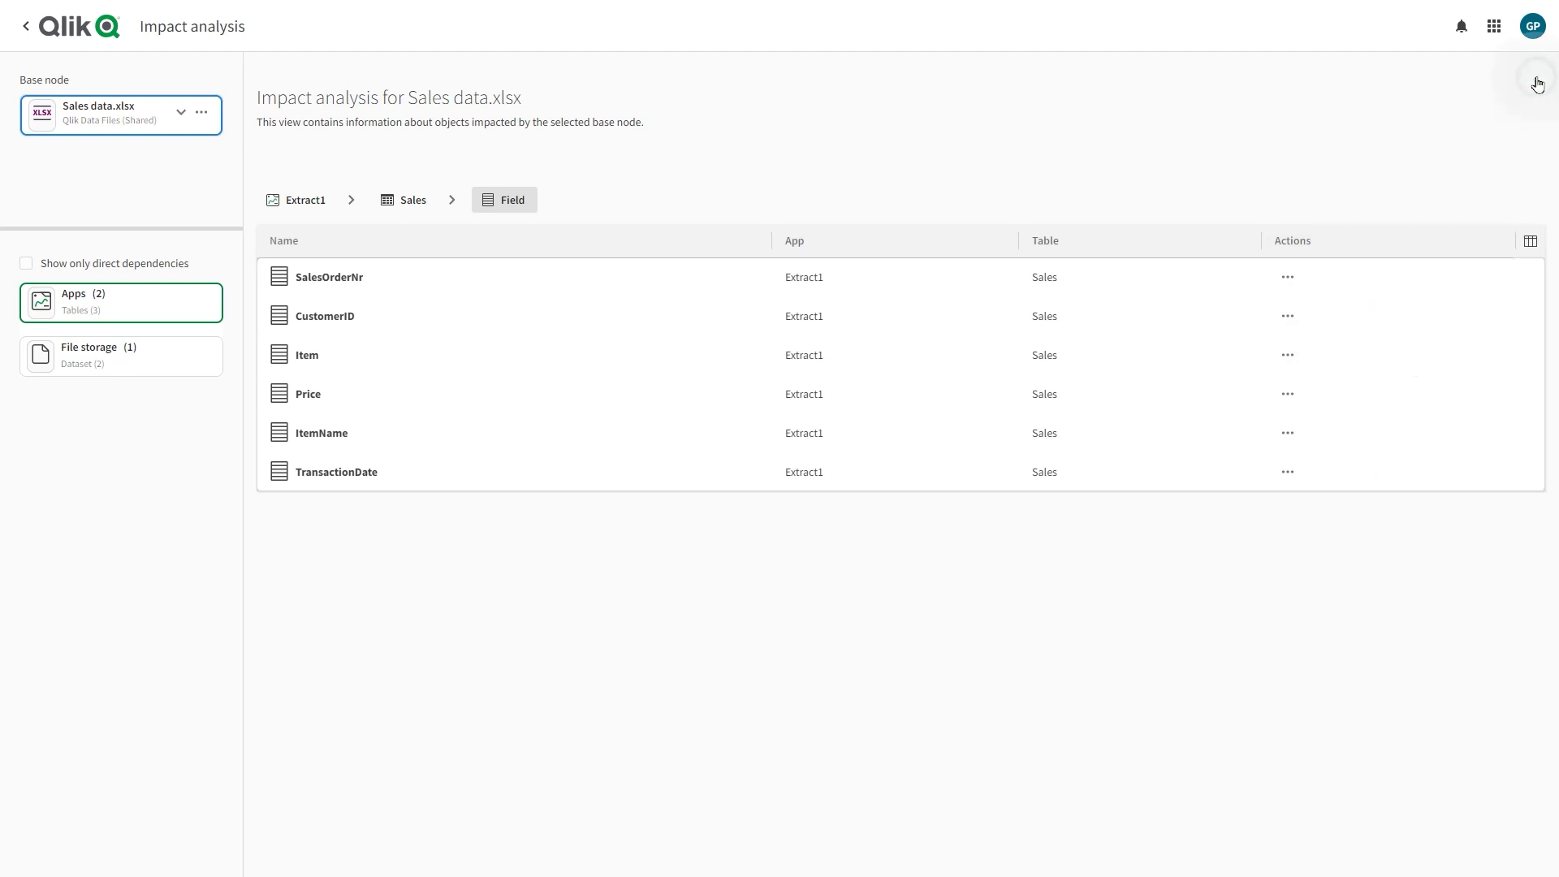
View SalesOrderNr's lineage and expand its file storage node.
{"action": "left_click", "coordinate": [1288, 278]}
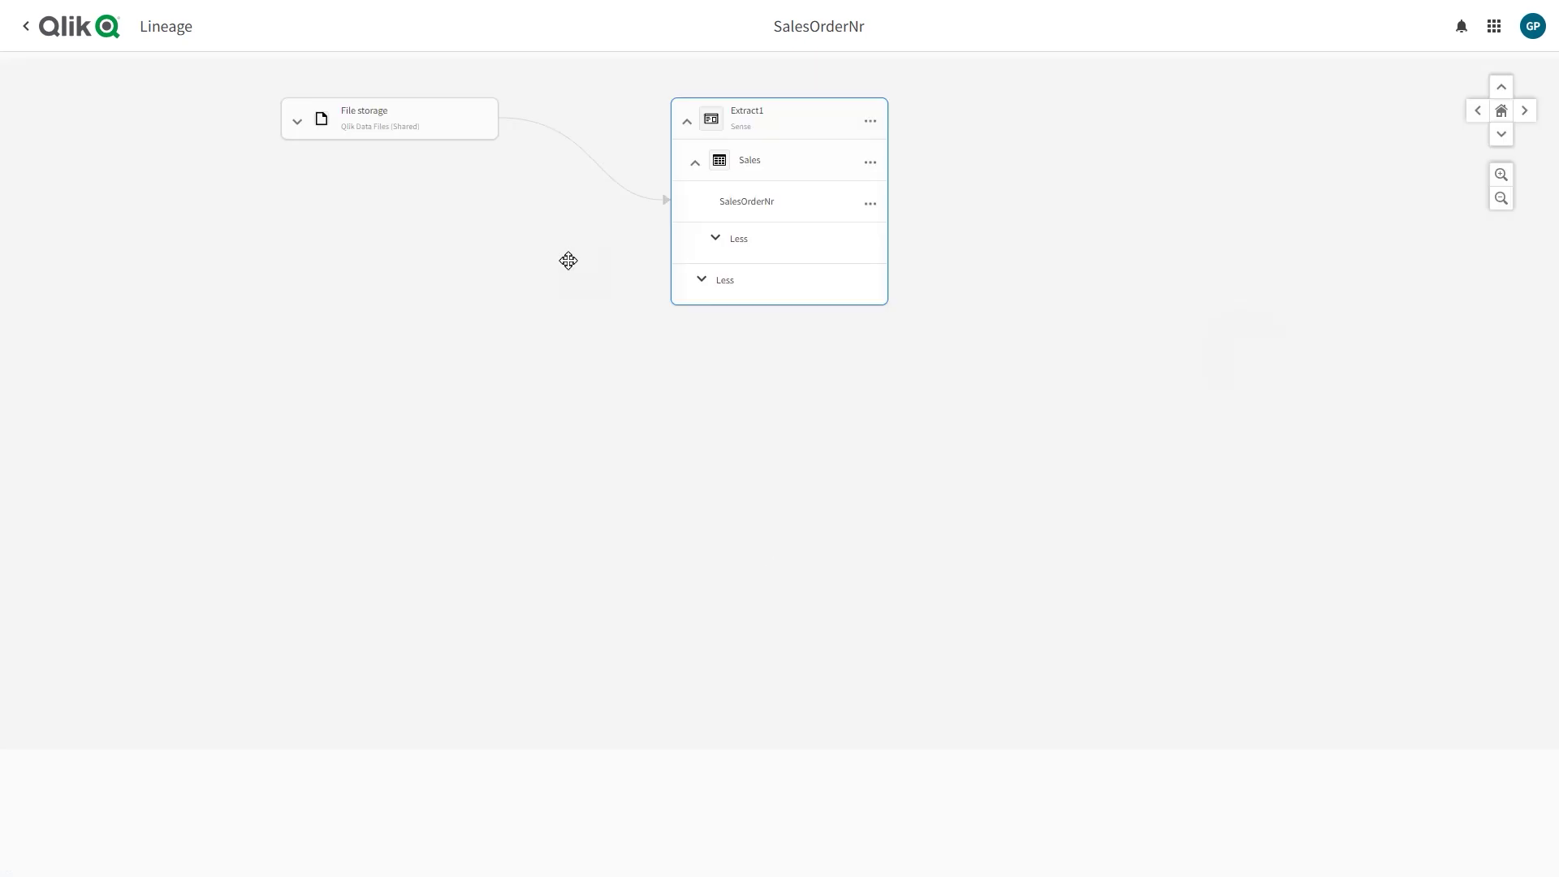
{"action": "left_click", "coordinate": [294, 127]}
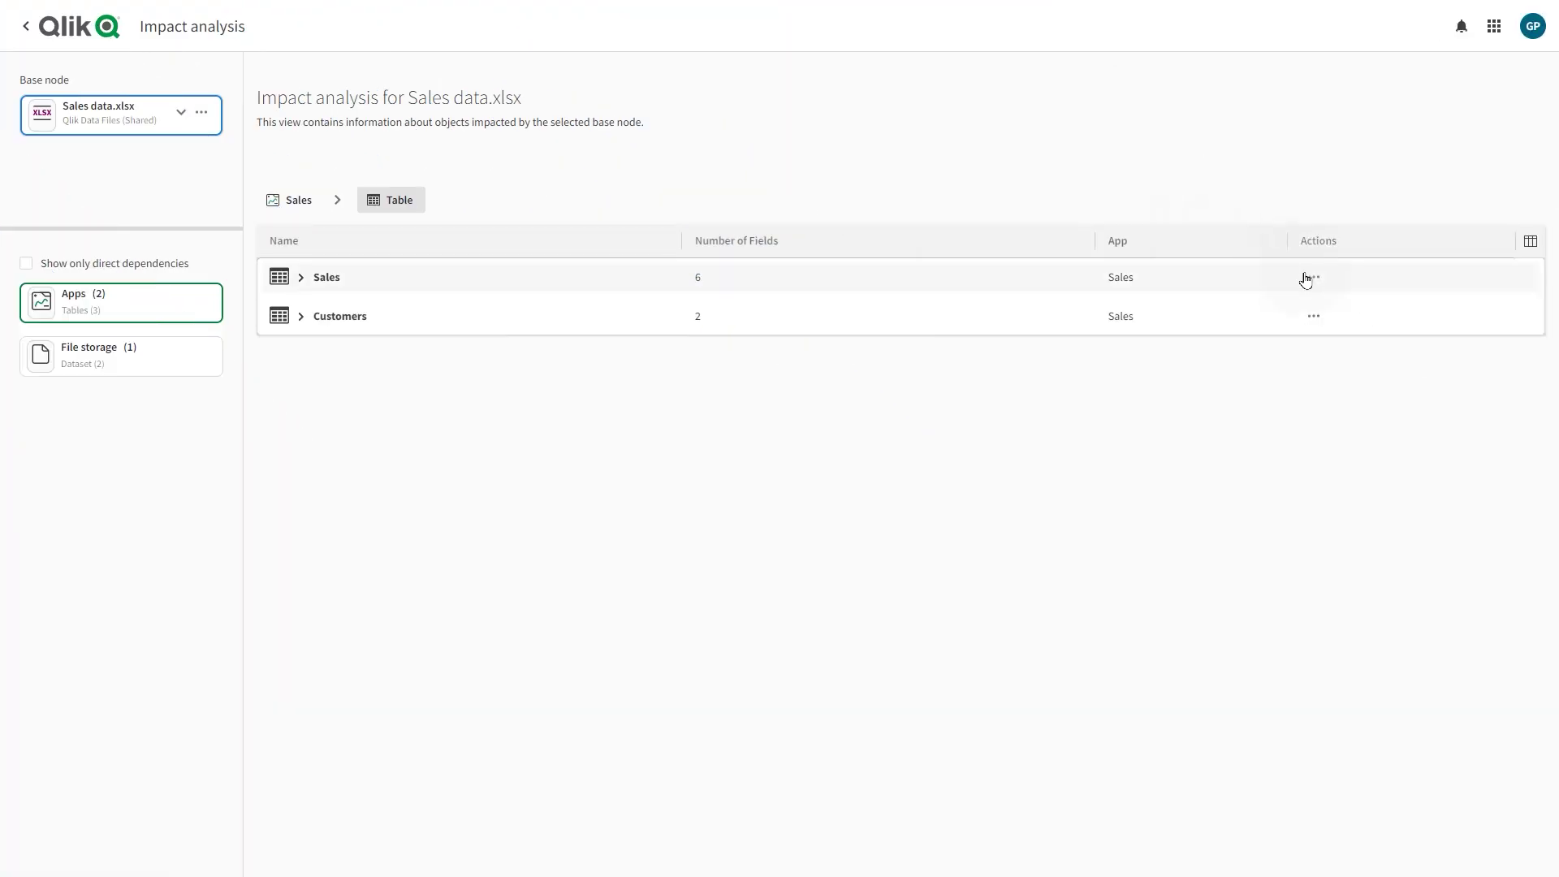
Open the actions menu for the Sales app's Sales table.
{"action": "left_click", "coordinate": [1305, 278]}
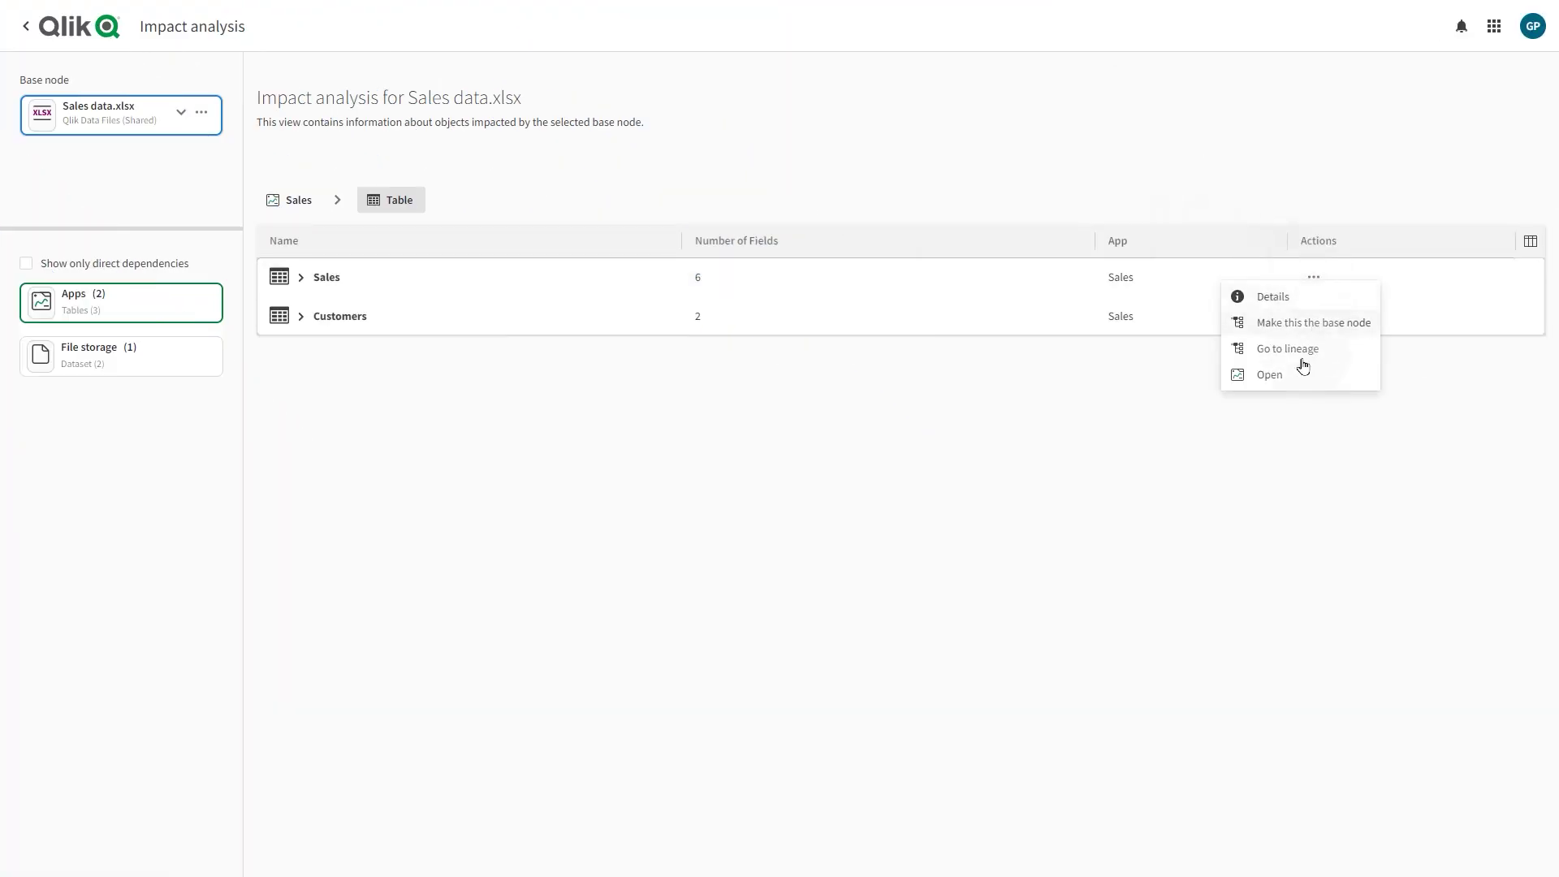